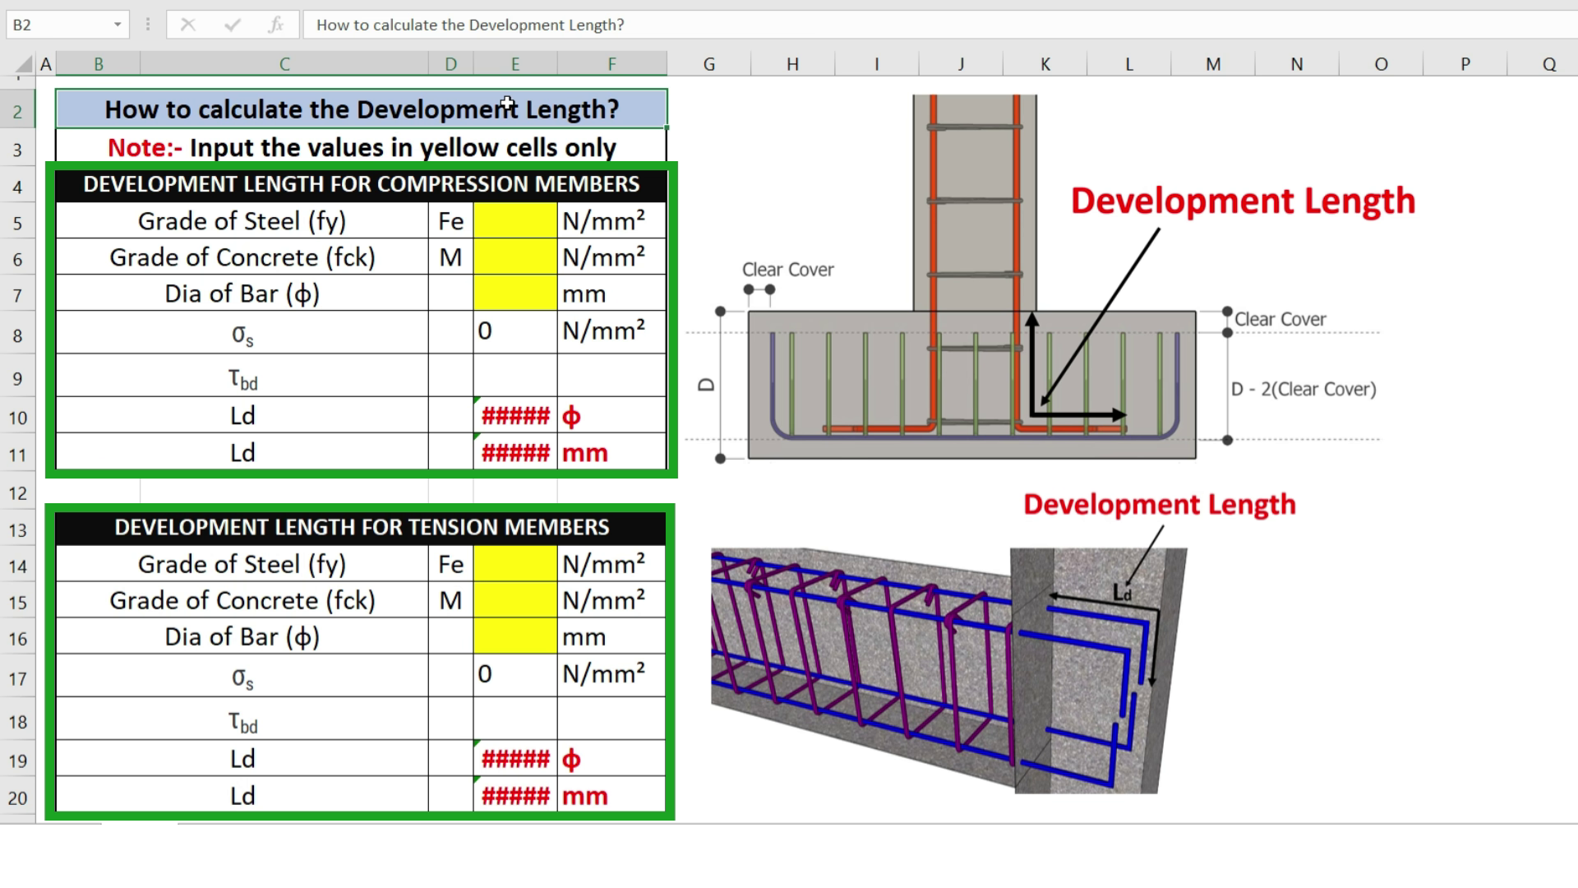
Step: Review both section headings and the compression steel grade, concrete grade and bar diameter inputs
{"action": "left_click", "coordinate": [446, 183]}
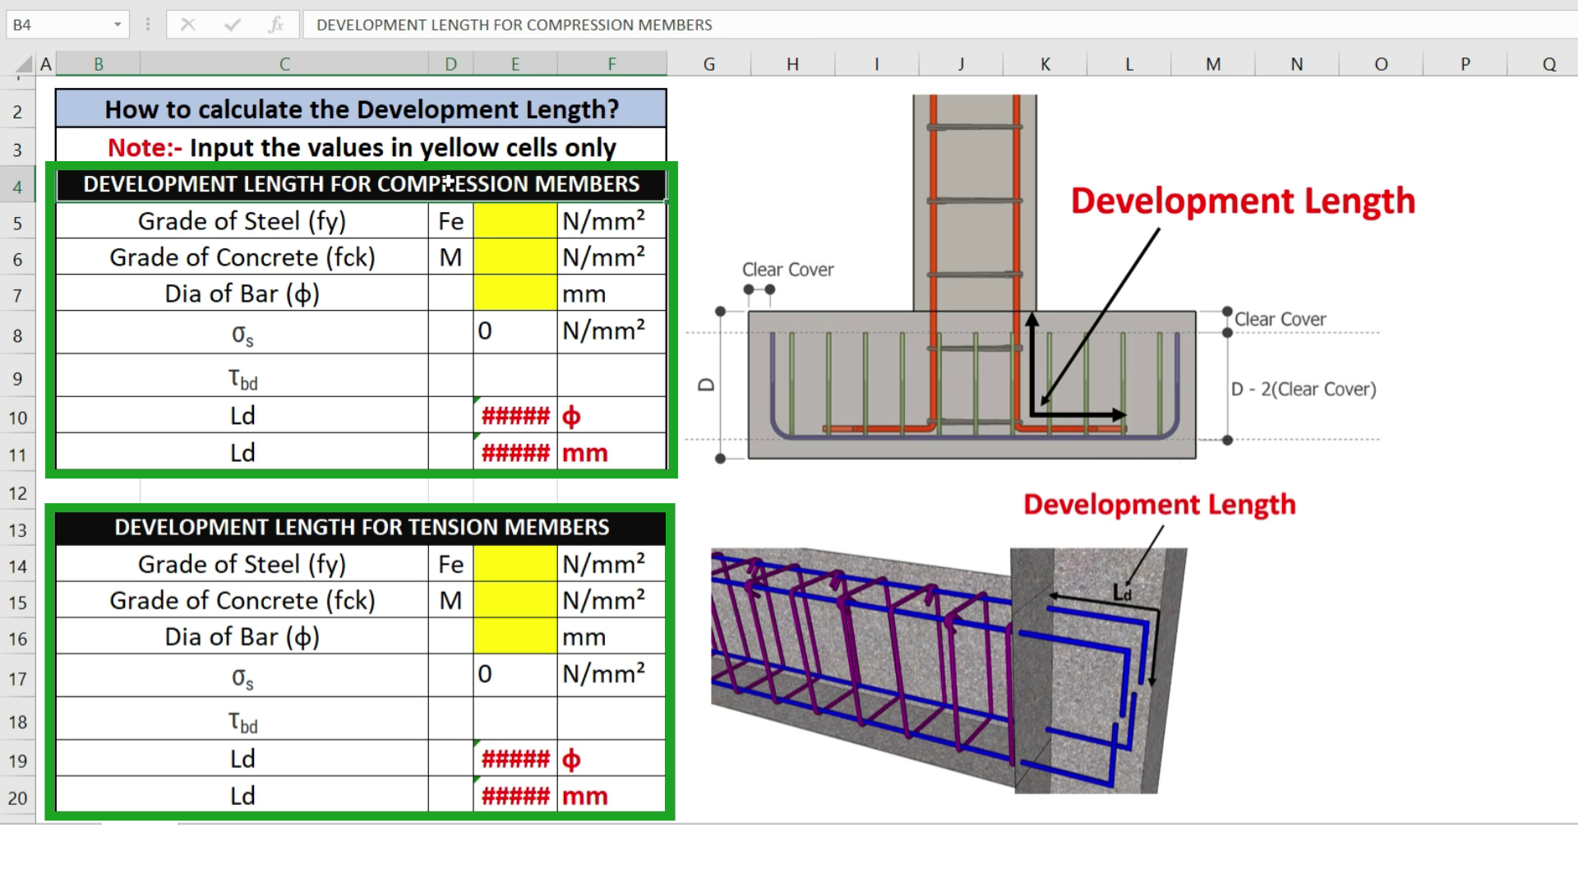
{"action": "left_click", "coordinate": [428, 531]}
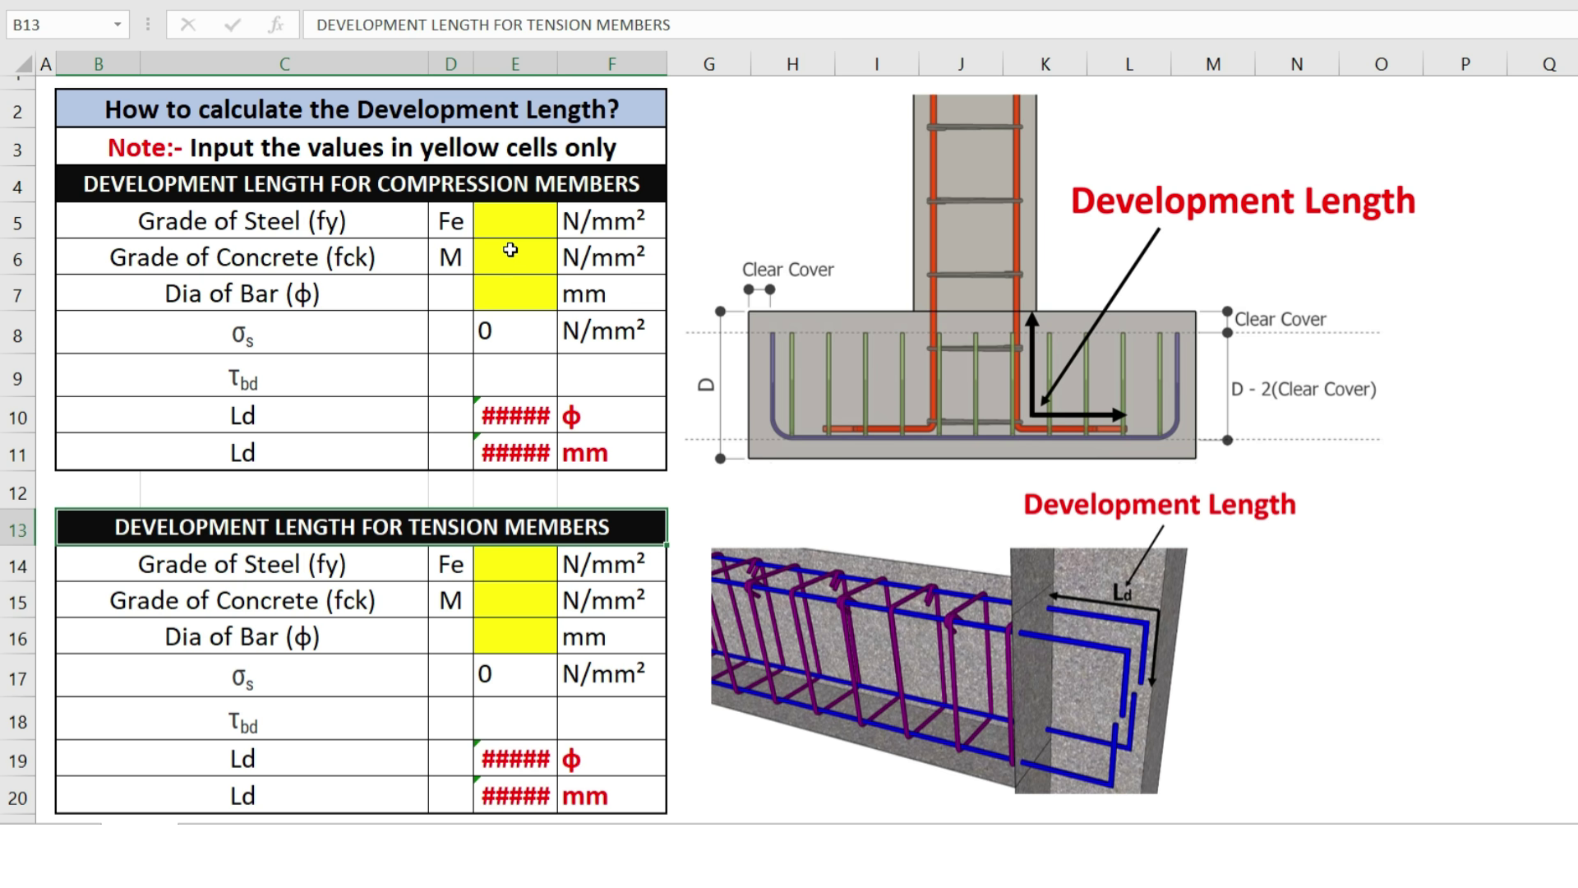
{"action": "left_click", "coordinate": [513, 220]}
{"action": "left_click", "coordinate": [515, 255]}
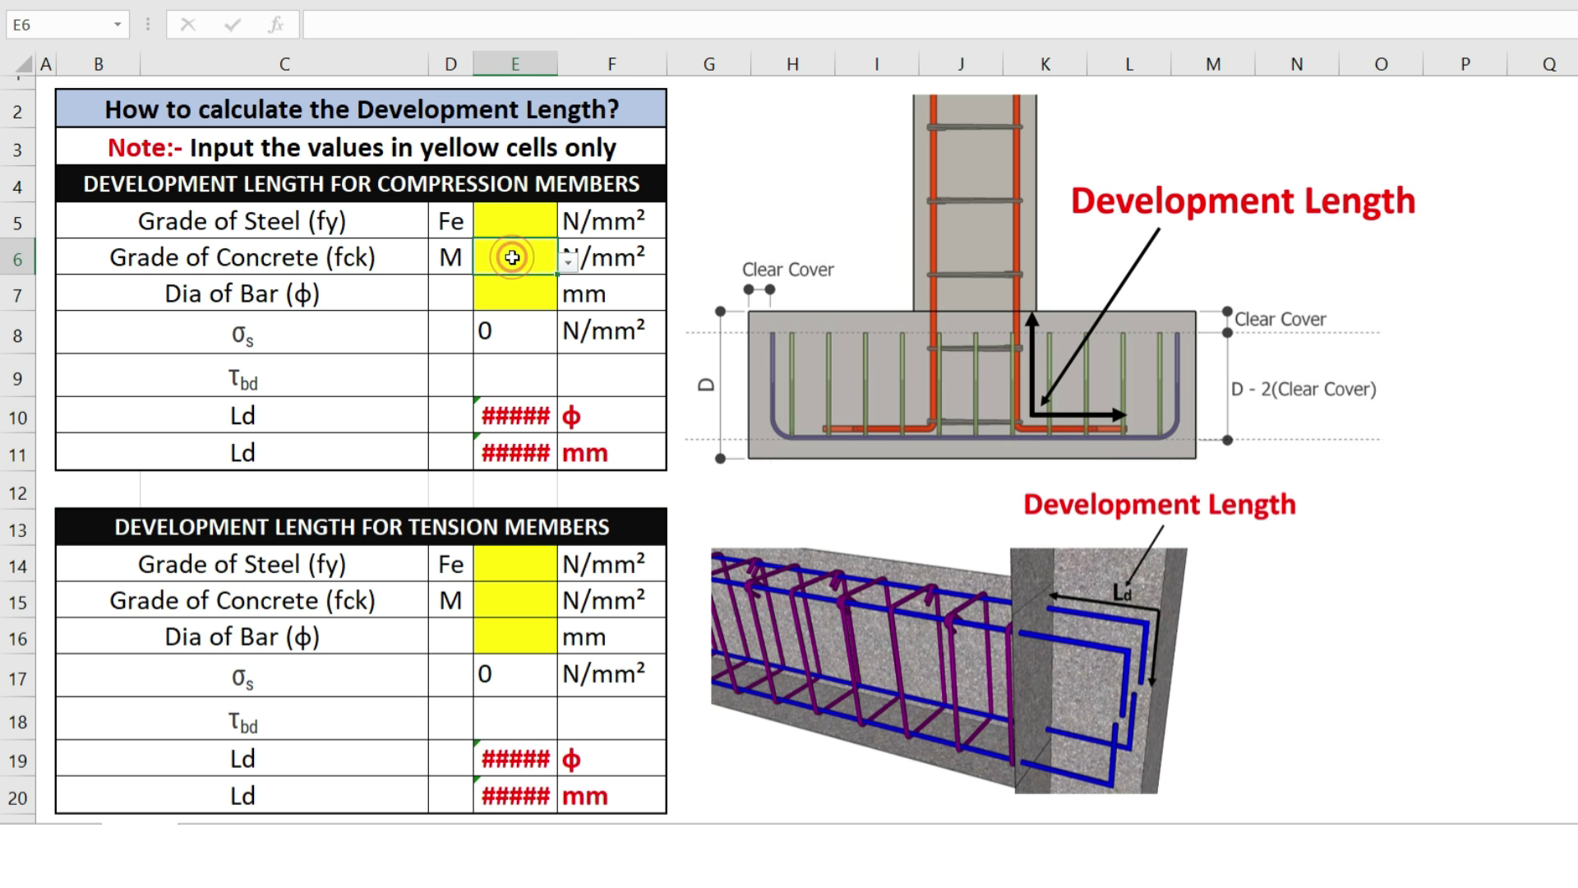
{"action": "left_click", "coordinate": [506, 287]}
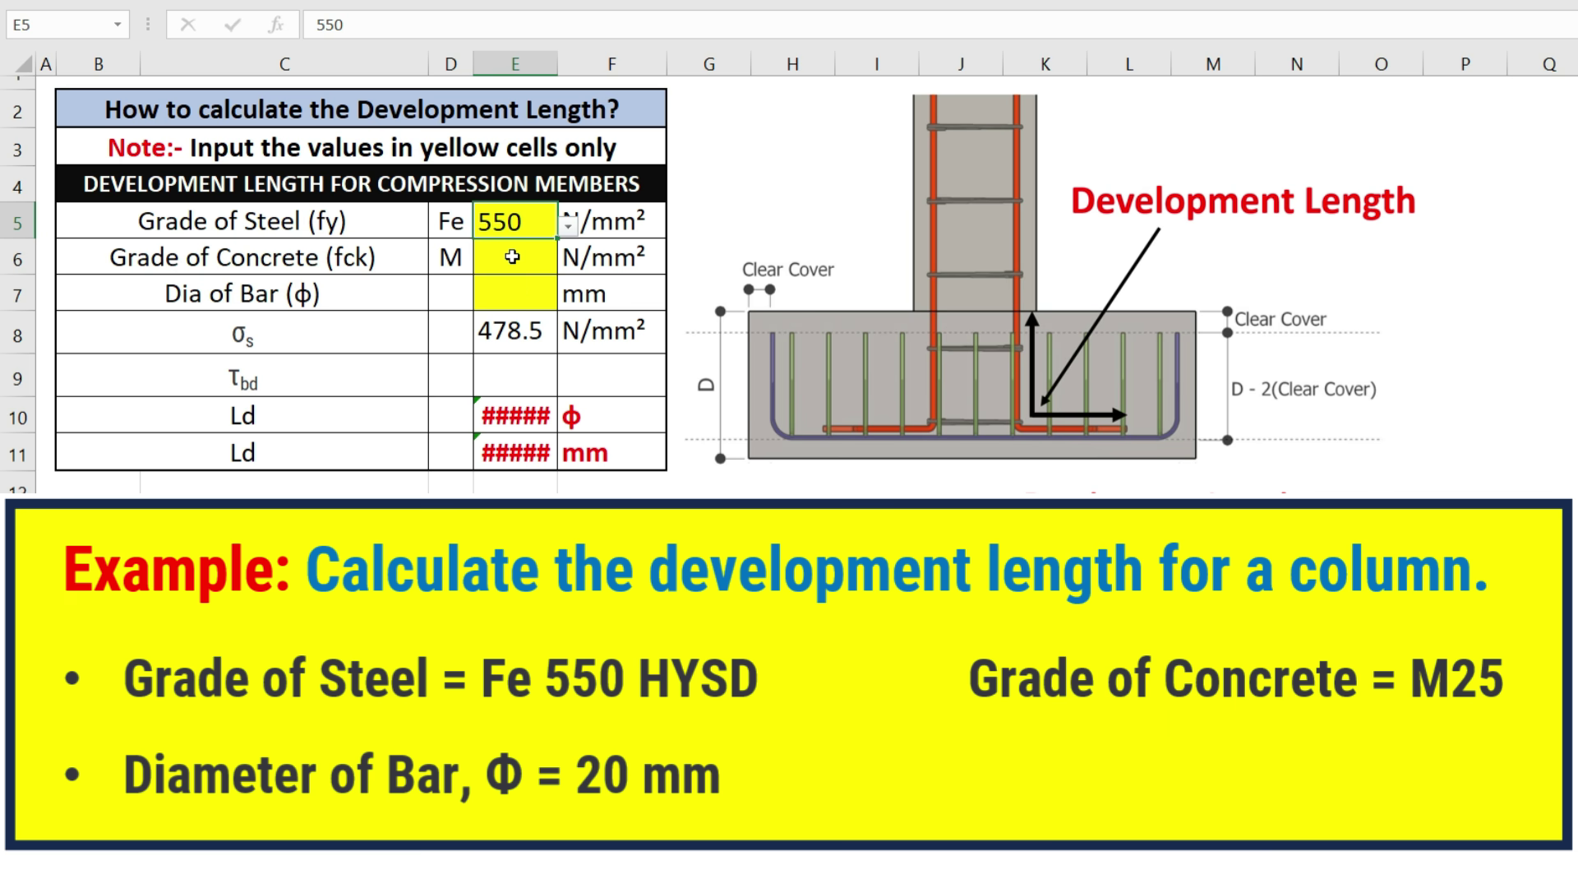
Step: Choose concrete grade 25 and a 20 mm bar diameter for compression
{"action": "left_click", "coordinate": [513, 257]}
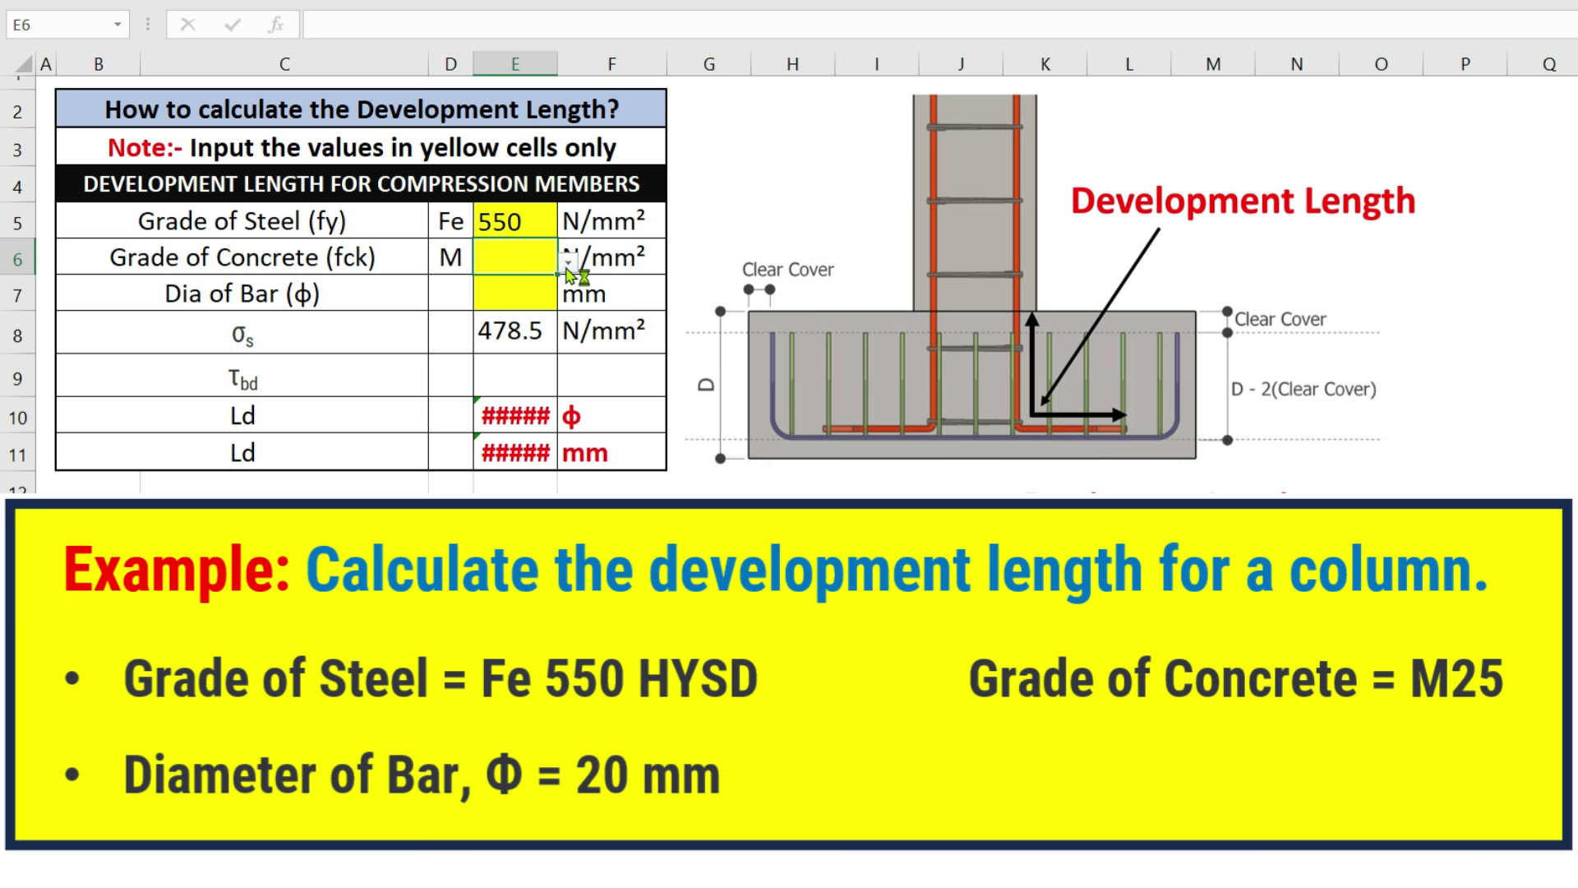
{"action": "left_click", "coordinate": [567, 268]}
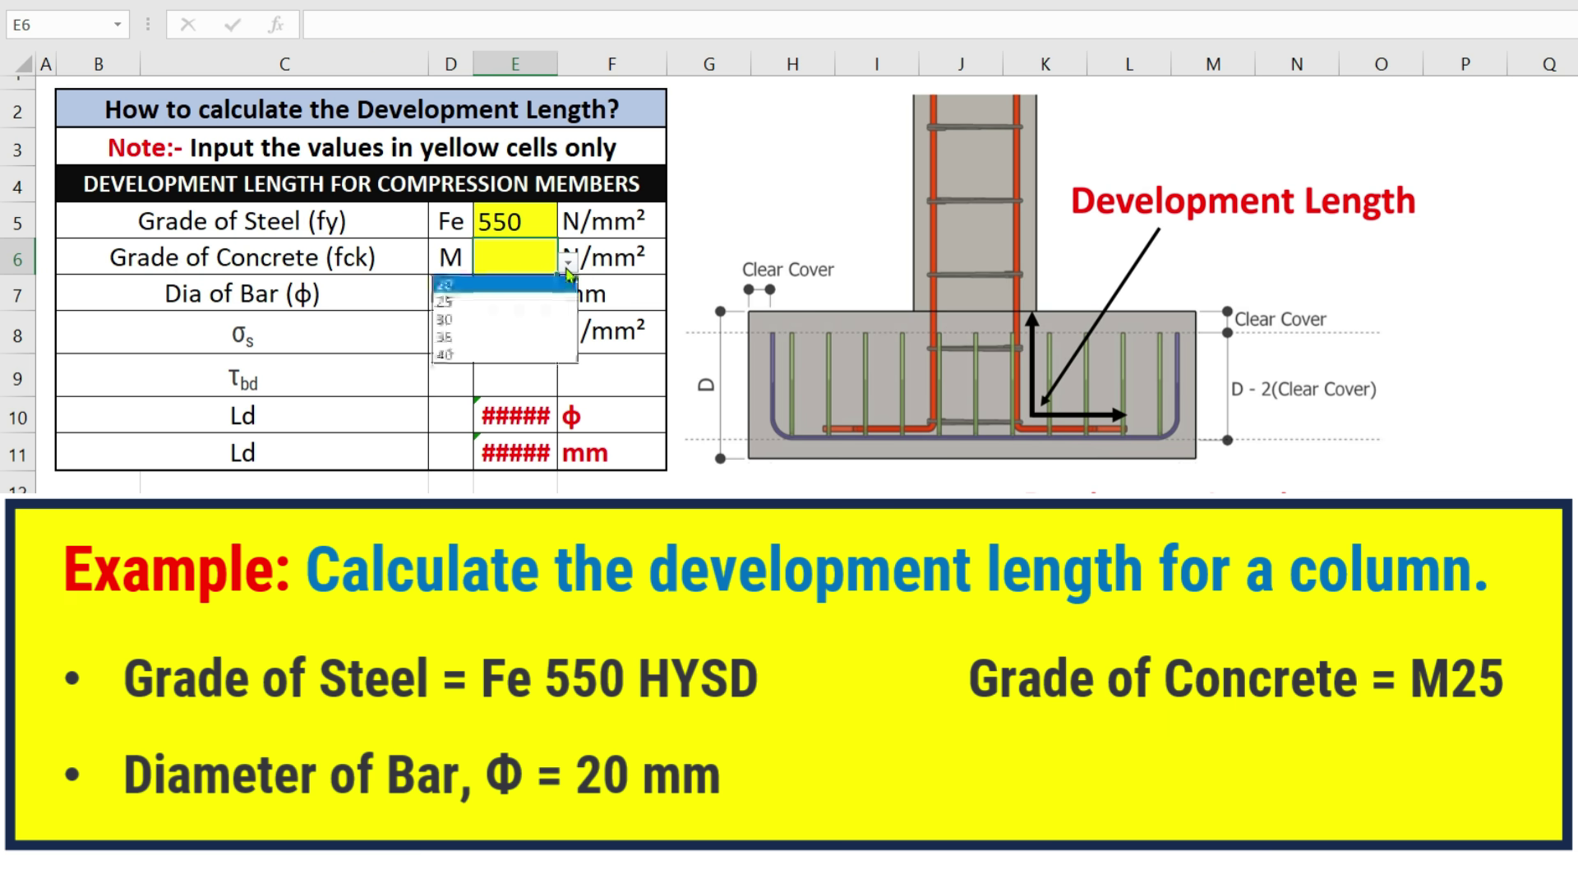
{"action": "left_click", "coordinate": [511, 301]}
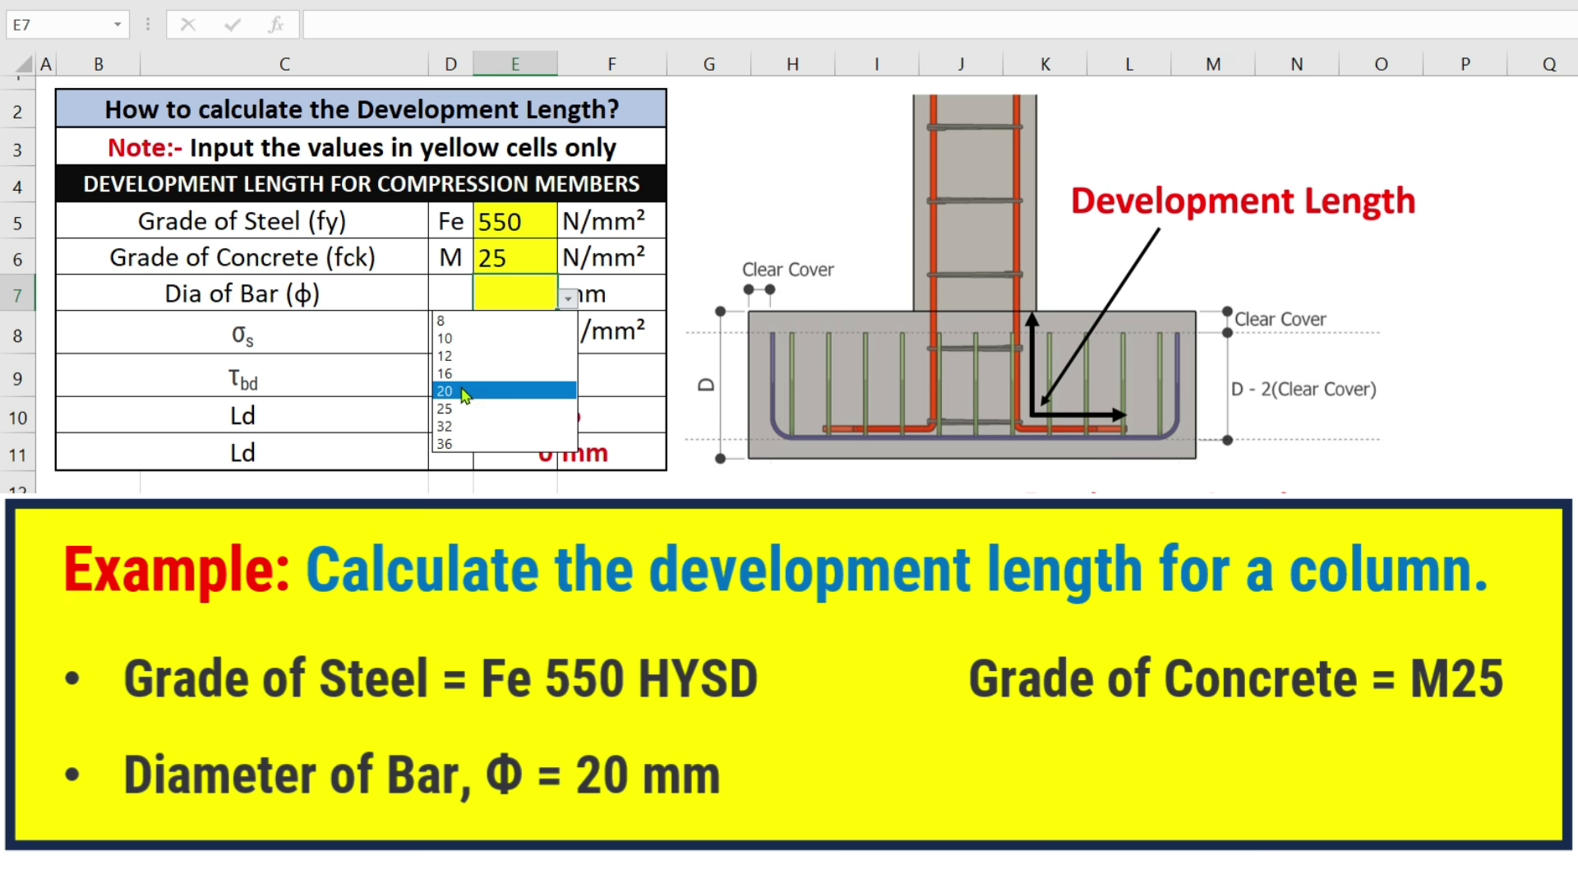
{"action": "left_click", "coordinate": [464, 393]}
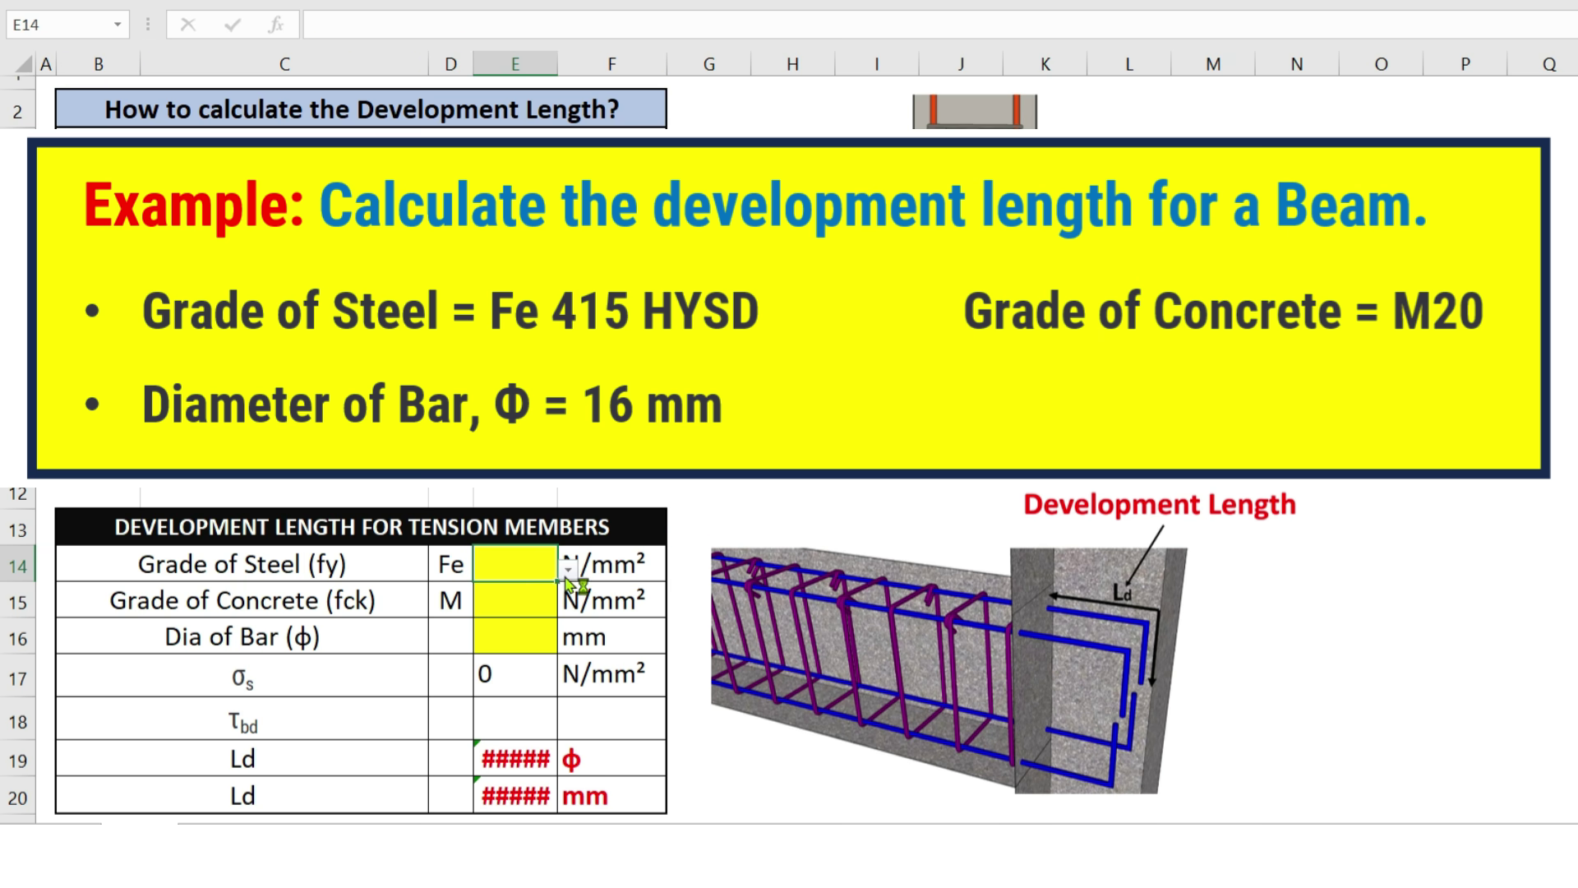
Step: Choose steel grade 415 for the tension table, then select its bar diameter cell
{"action": "left_click", "coordinate": [572, 575]}
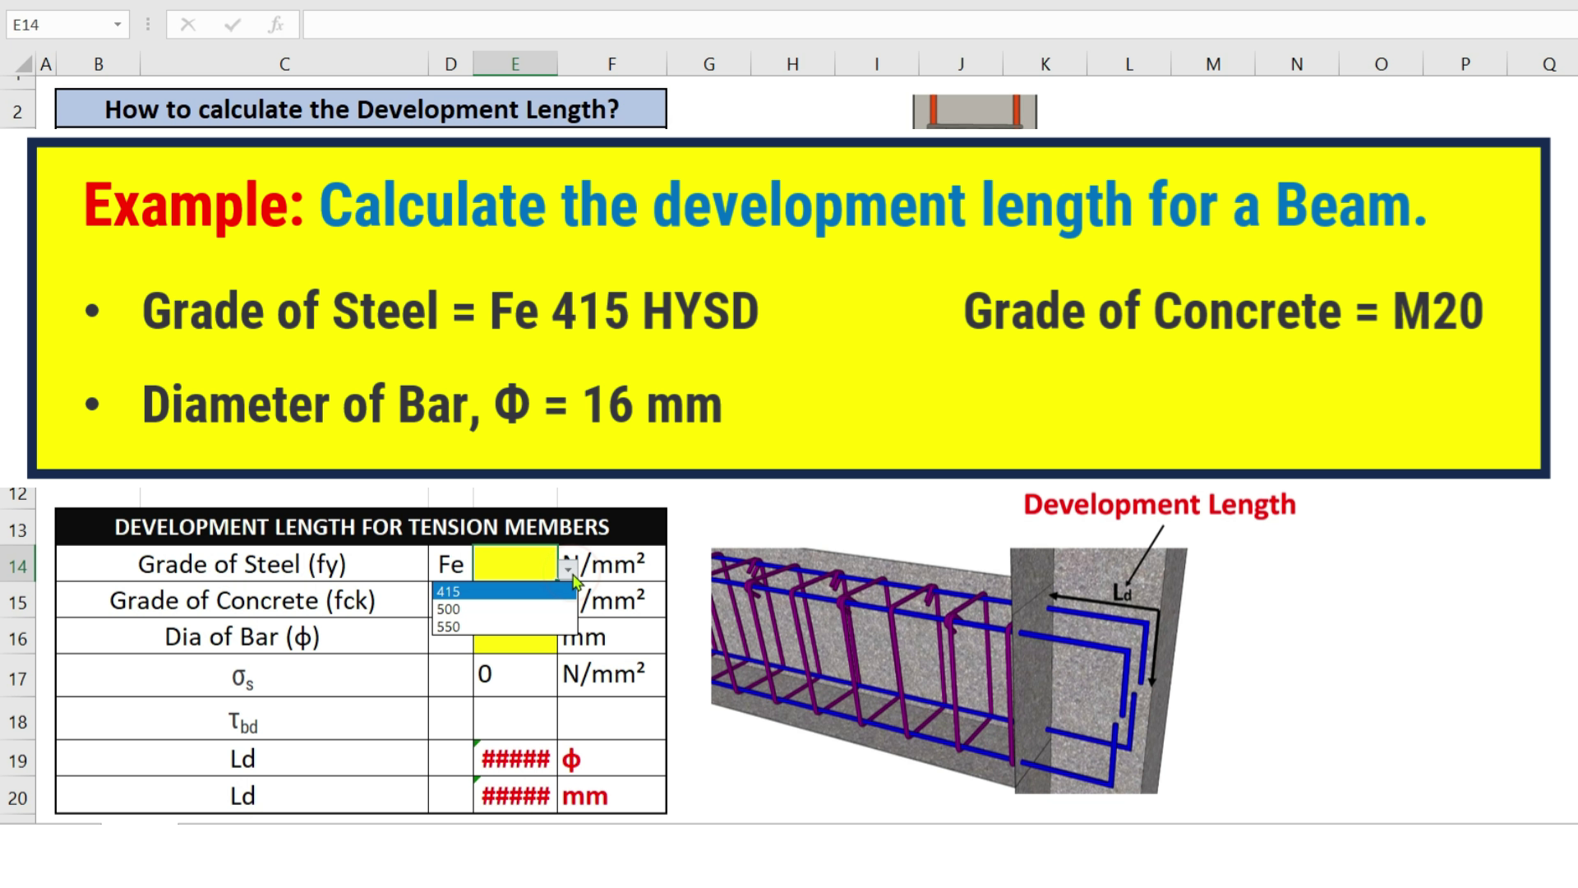
{"action": "left_click", "coordinate": [538, 595]}
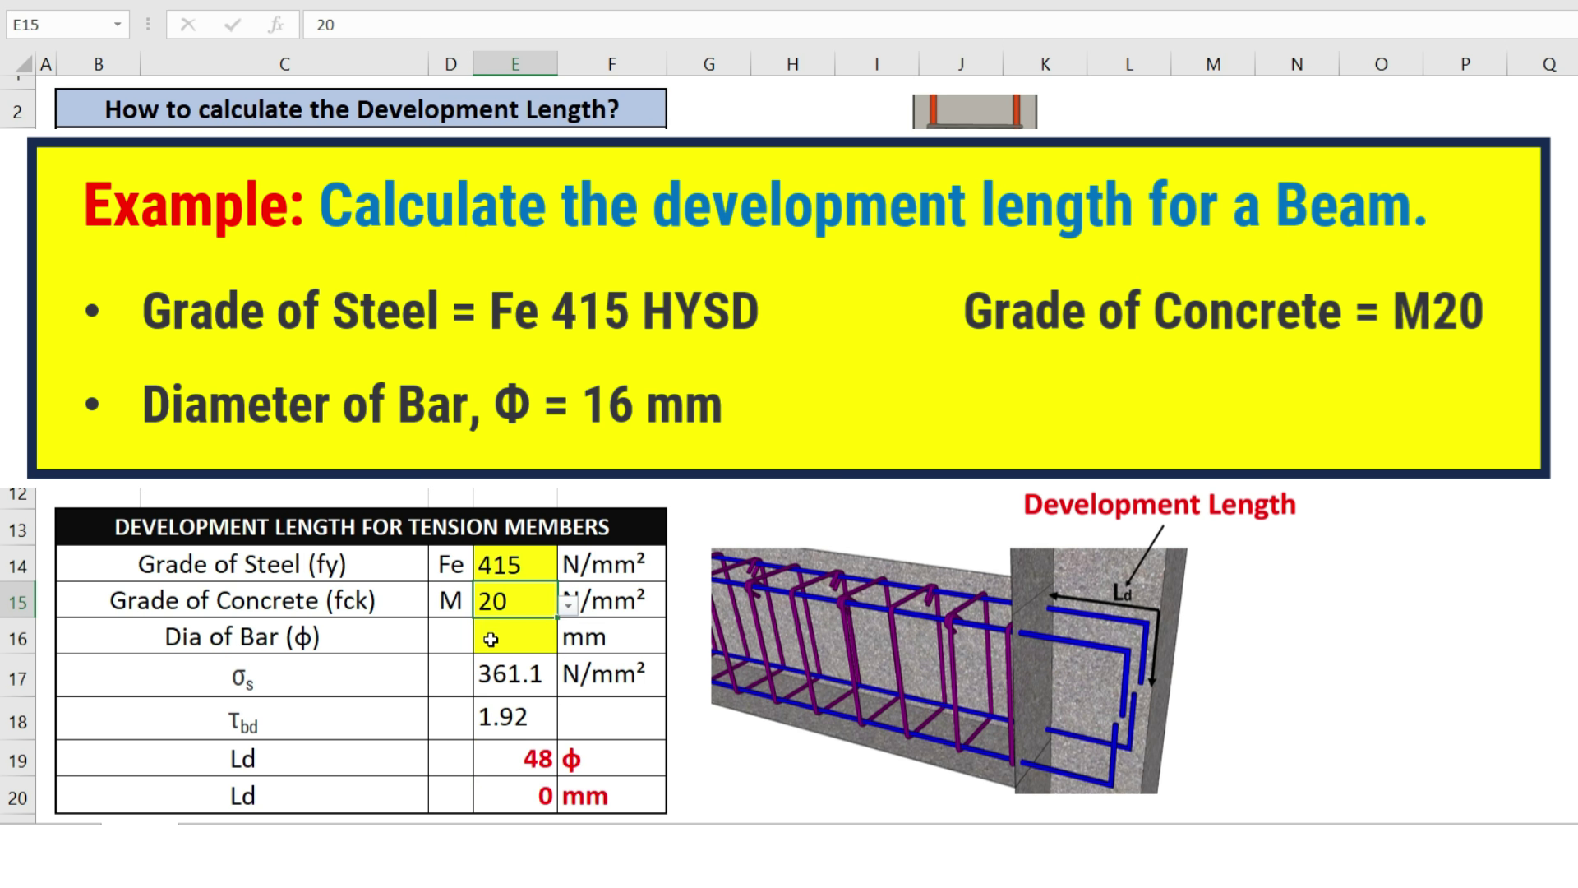
{"action": "left_click", "coordinate": [491, 642]}
{"action": "type", "text": "16"}
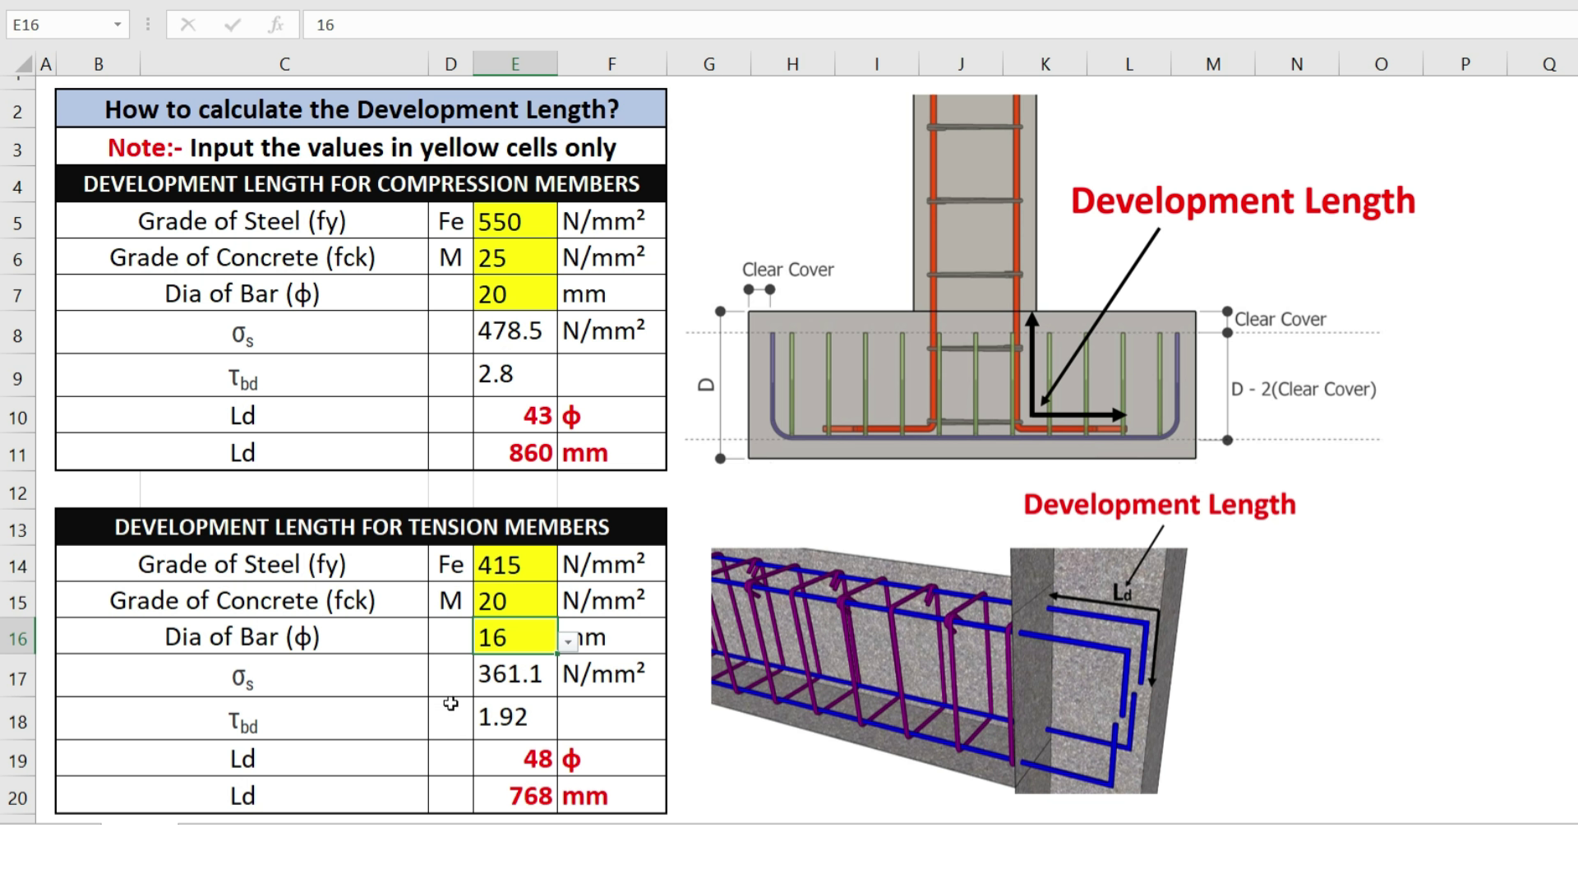
Step: Commit the 16 mm tension bar diameter so Ld reads 768 mm
{"action": "key", "text": "Return"}
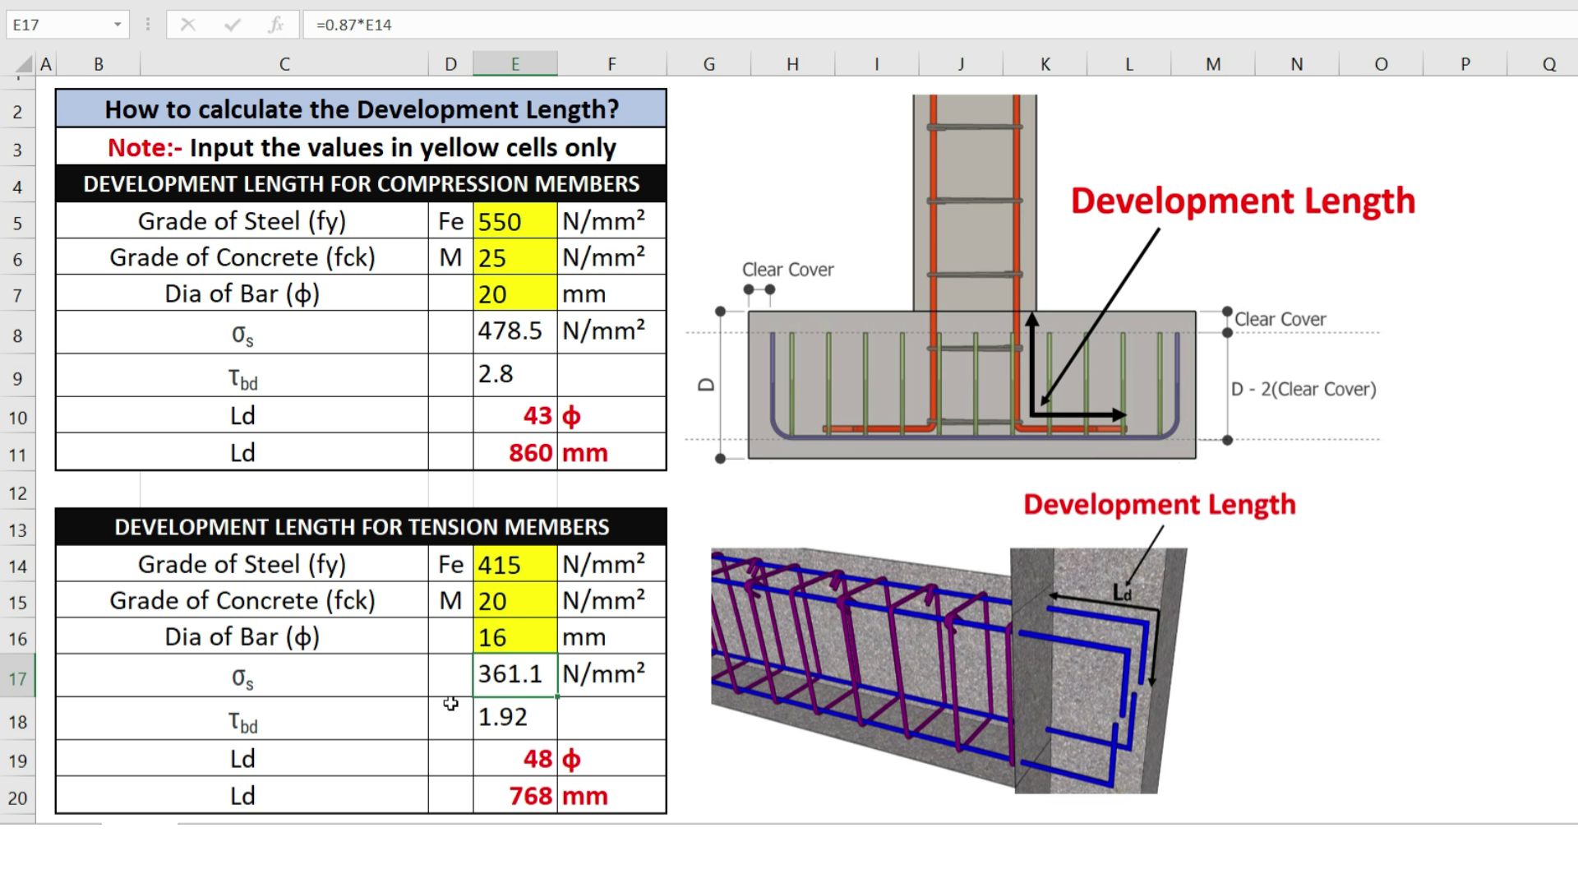